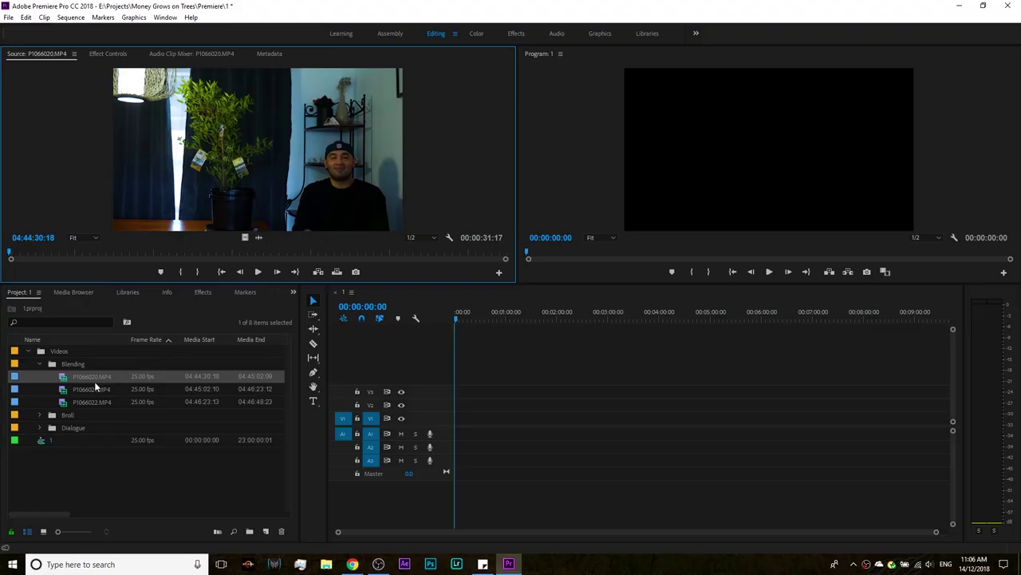
Step: Place P1066020.MP4 and then P1066022.MP4 on track V1 at the start of Sequence 02
drag(71, 382, 459, 423)
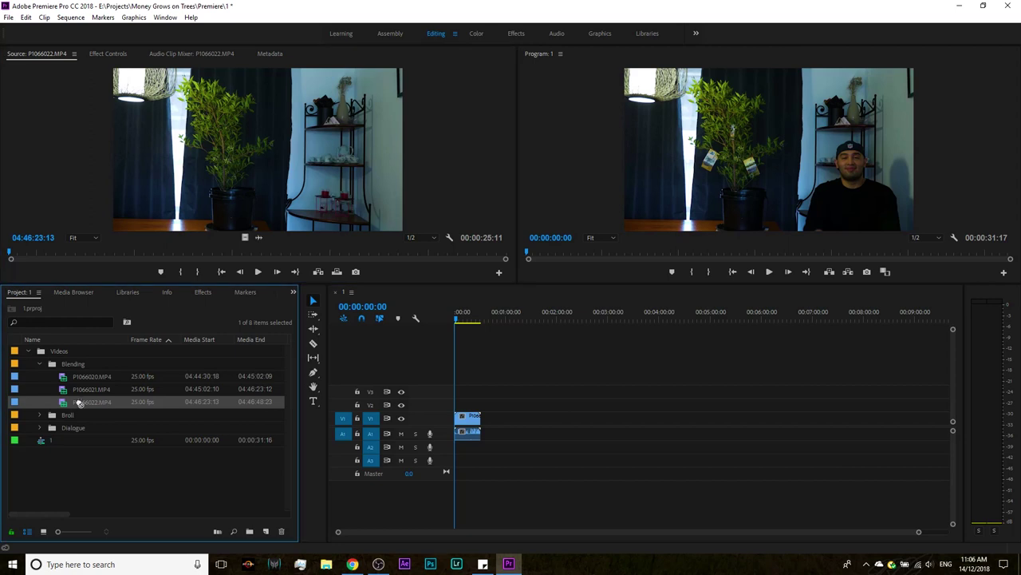
drag(107, 402, 509, 427)
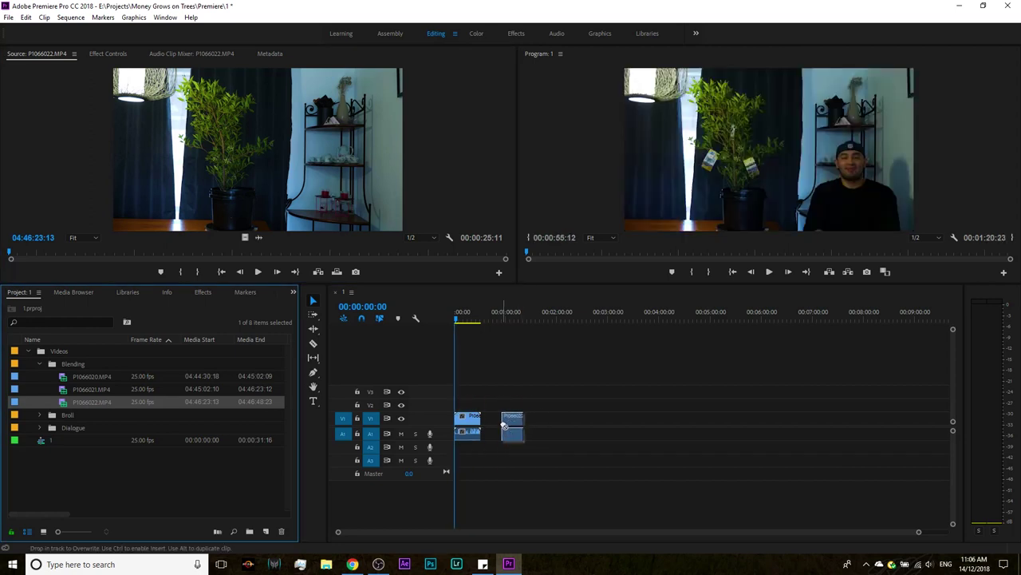
click(506, 318)
click(458, 317)
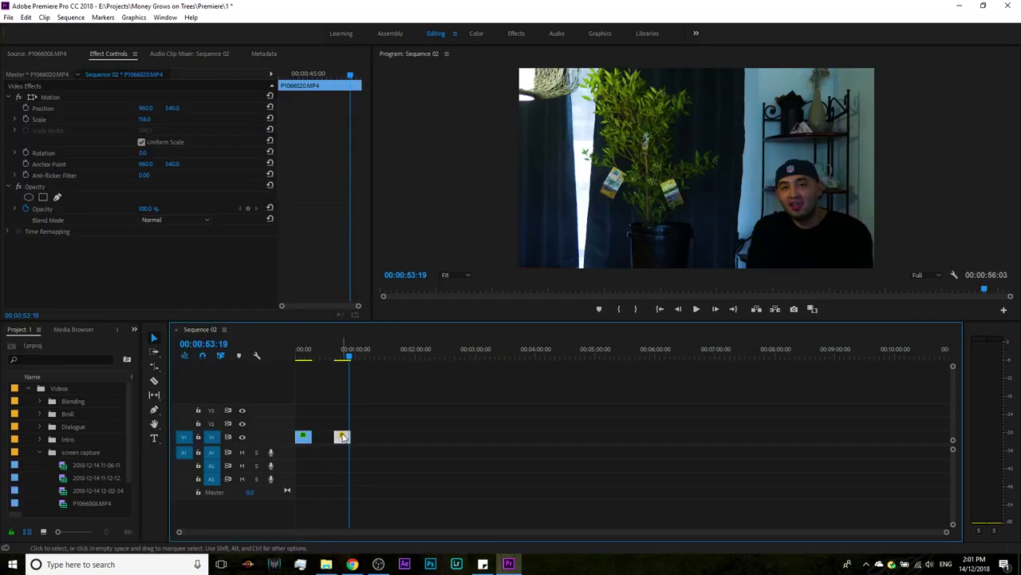
Step: Stack P1066020.MP4 on V2 and start a freehand opacity mask at 00:00:11:20, viewed at 25%
drag(343, 437, 304, 422)
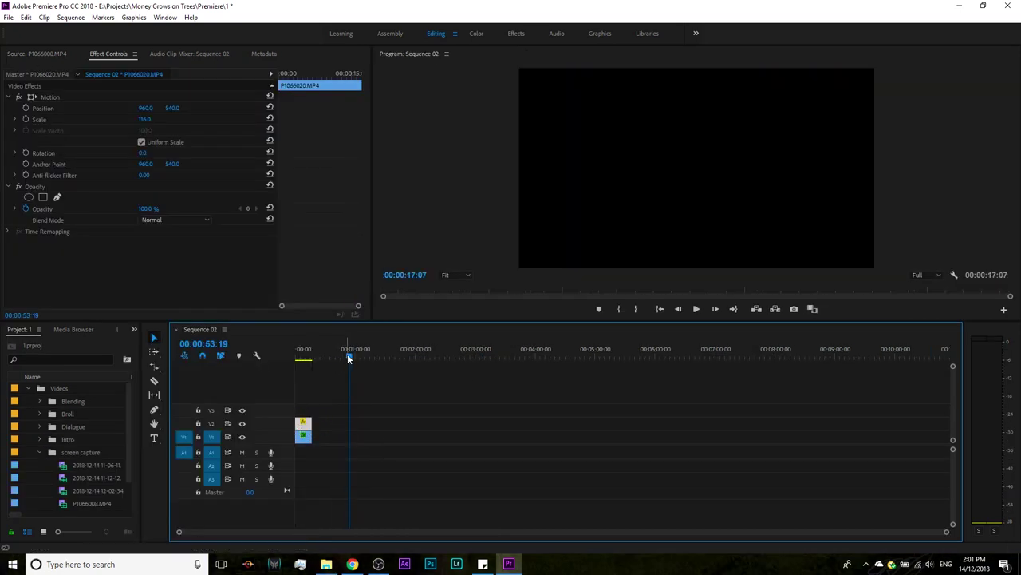
click(298, 356)
click(32, 188)
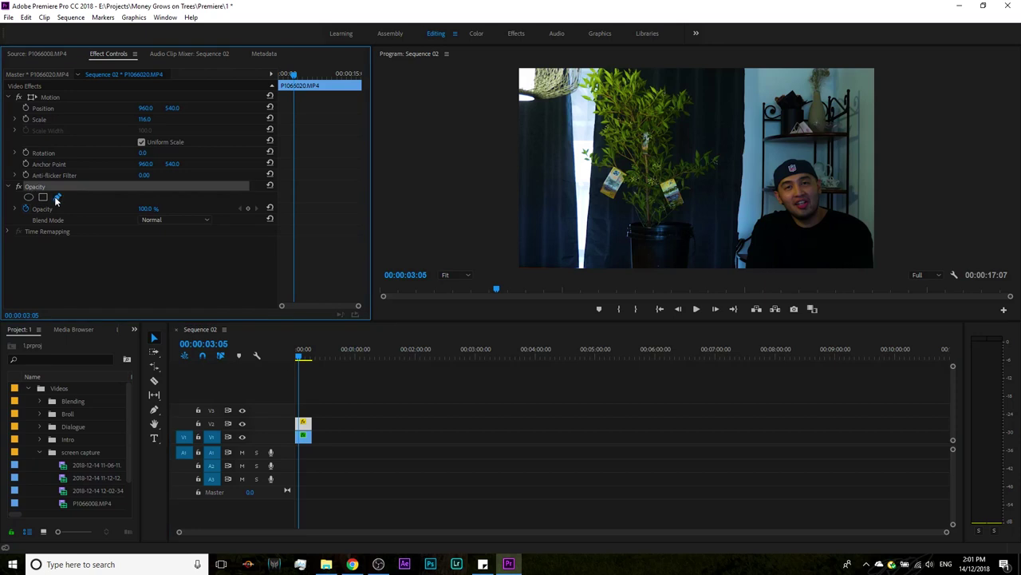
click(57, 198)
click(457, 274)
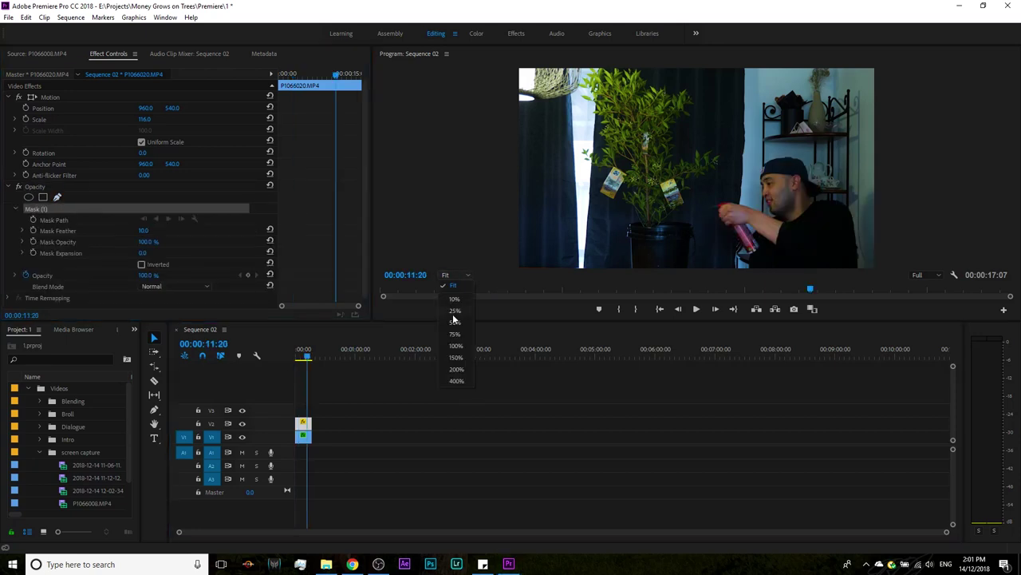
click(457, 313)
Step: Trace a closed mask around the plant side of the frame and set it to Inverted
click(721, 83)
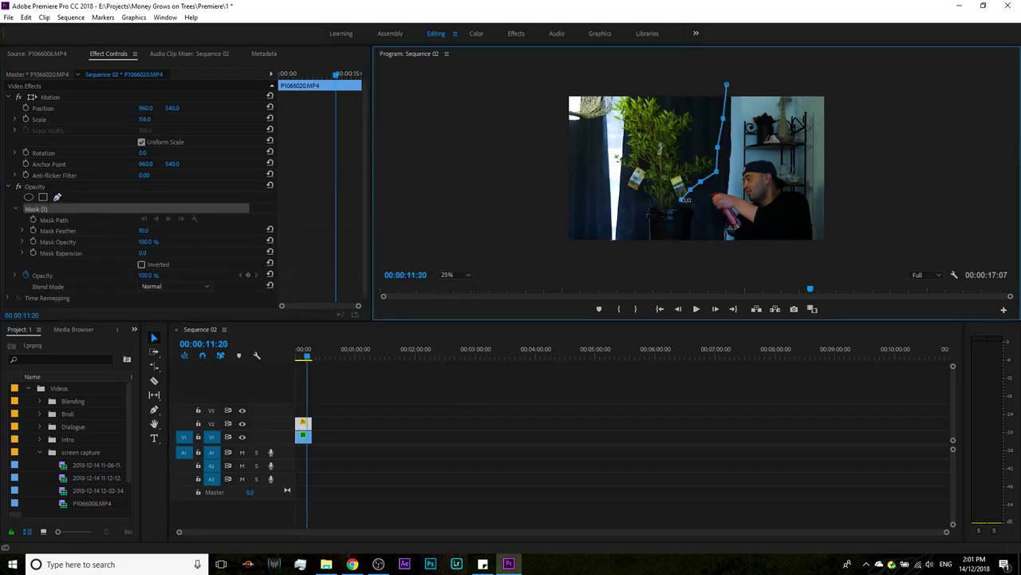
click(665, 201)
click(606, 209)
click(528, 217)
click(527, 76)
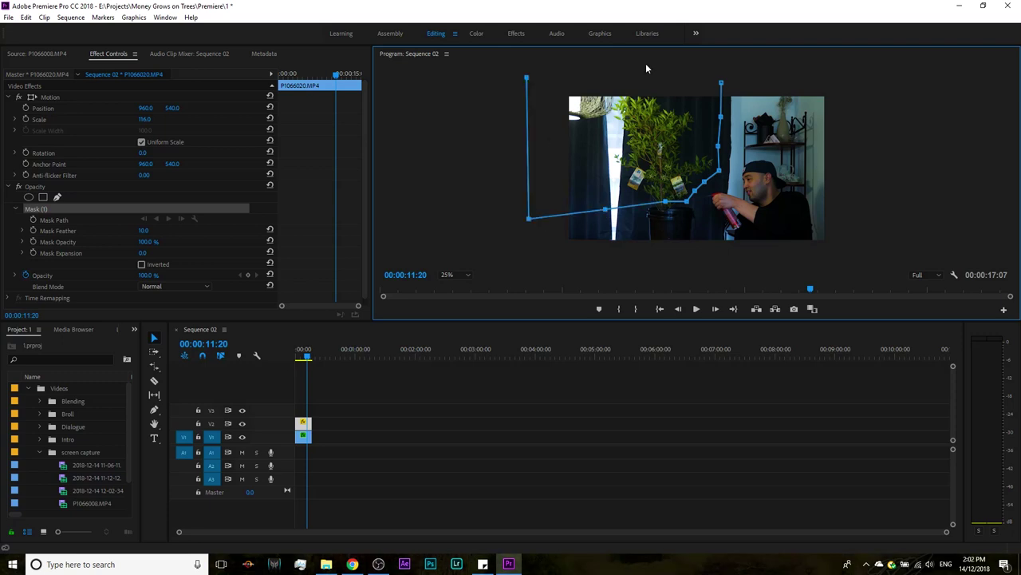
click(721, 83)
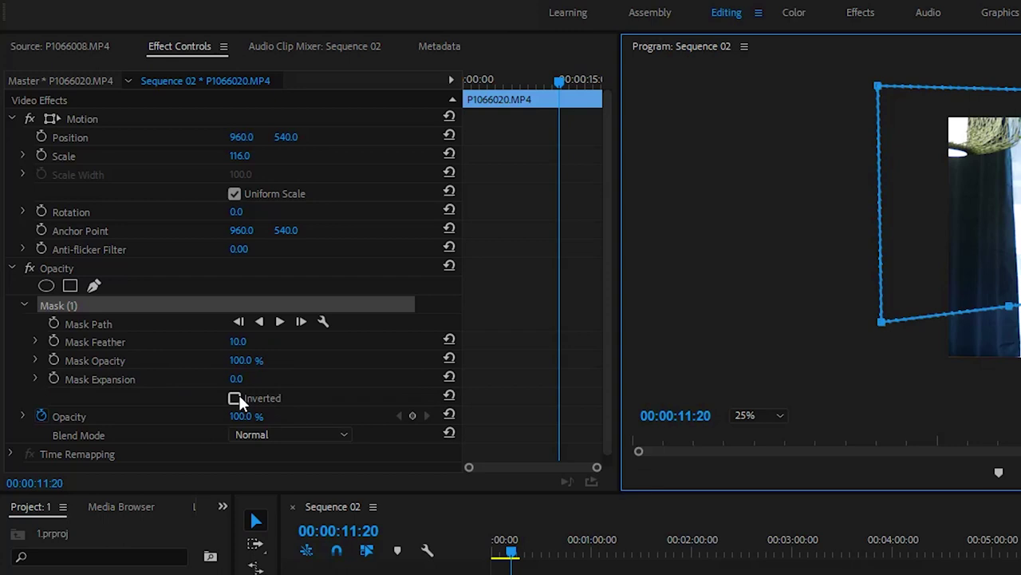
click(236, 399)
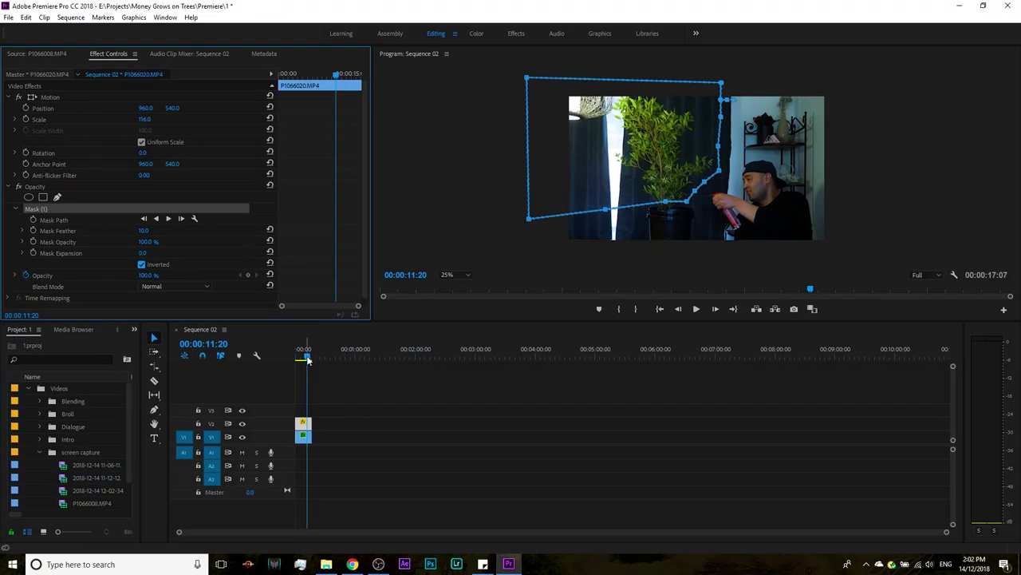
Step: Copy the masked clip onto V3 and trim its start to 00:00:12:01
mouse_move(307, 359)
mouse_down()
mouse_move(293, 367)
mouse_move(309, 368)
mouse_up()
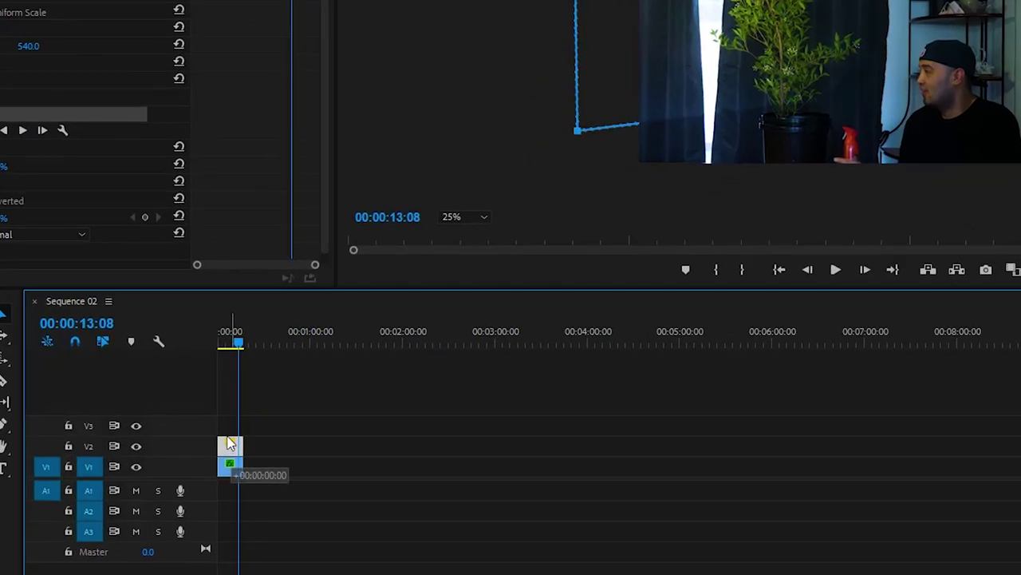
drag(229, 444, 237, 429)
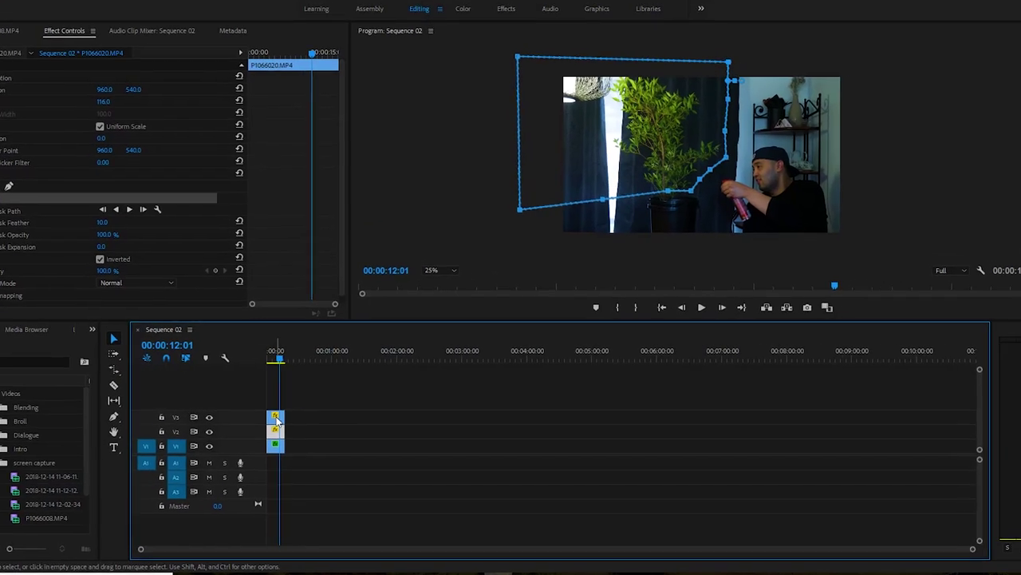
key(=)
key(=)
key(=)
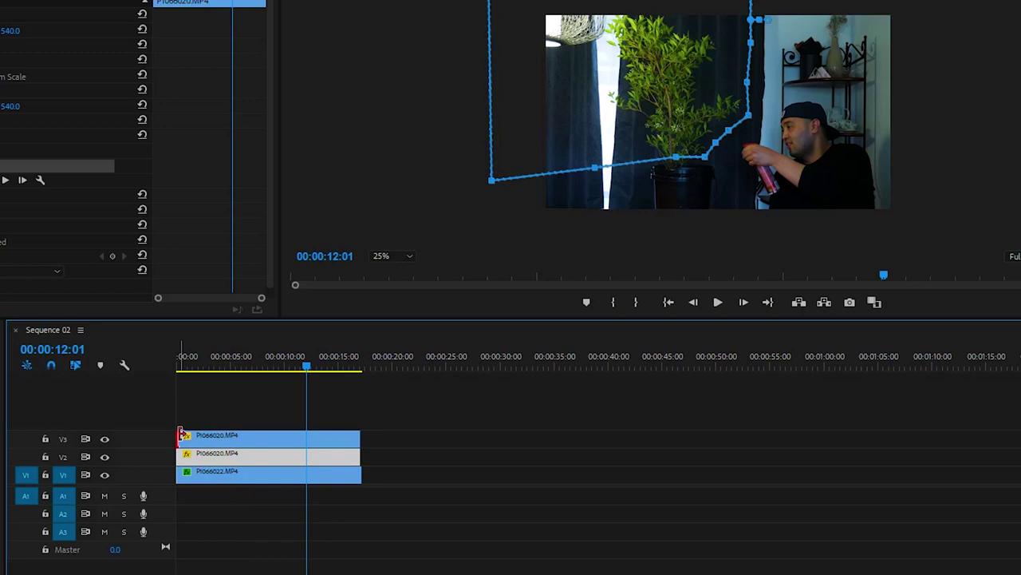
drag(181, 435, 314, 439)
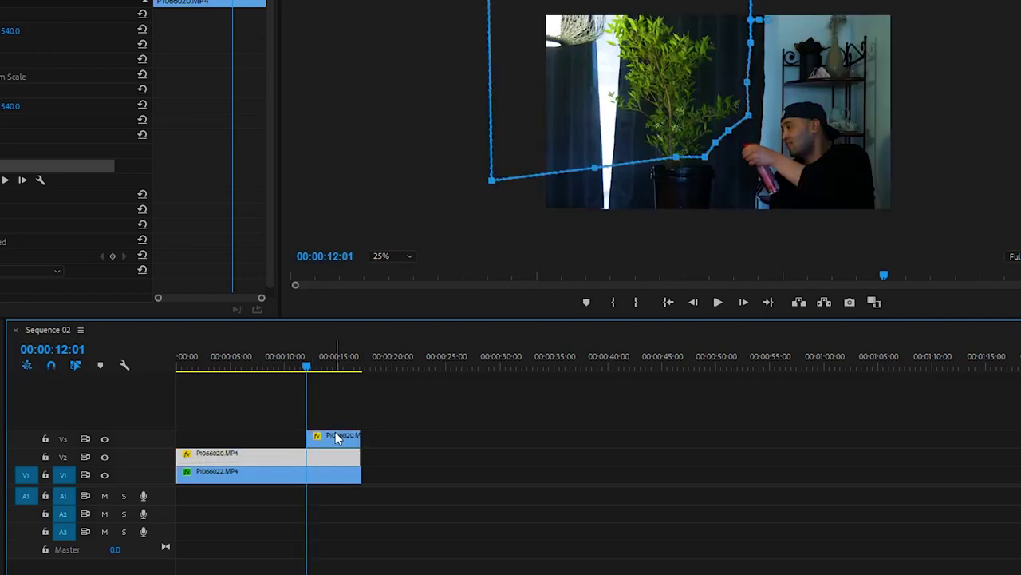
Step: Move the V3 copy's anchor point and position onto the banknote, about 637, 570
click(42, 211)
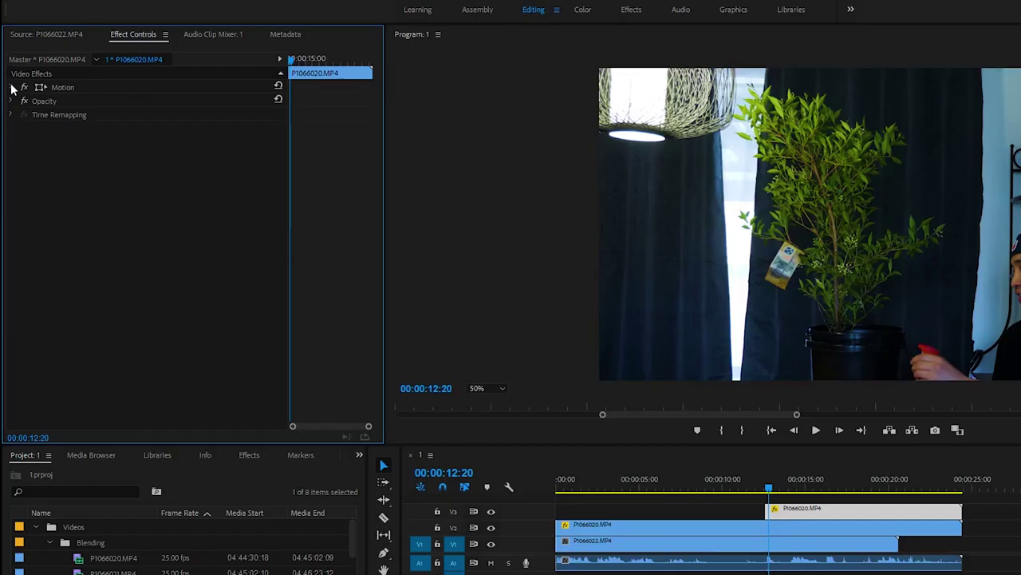
click(12, 87)
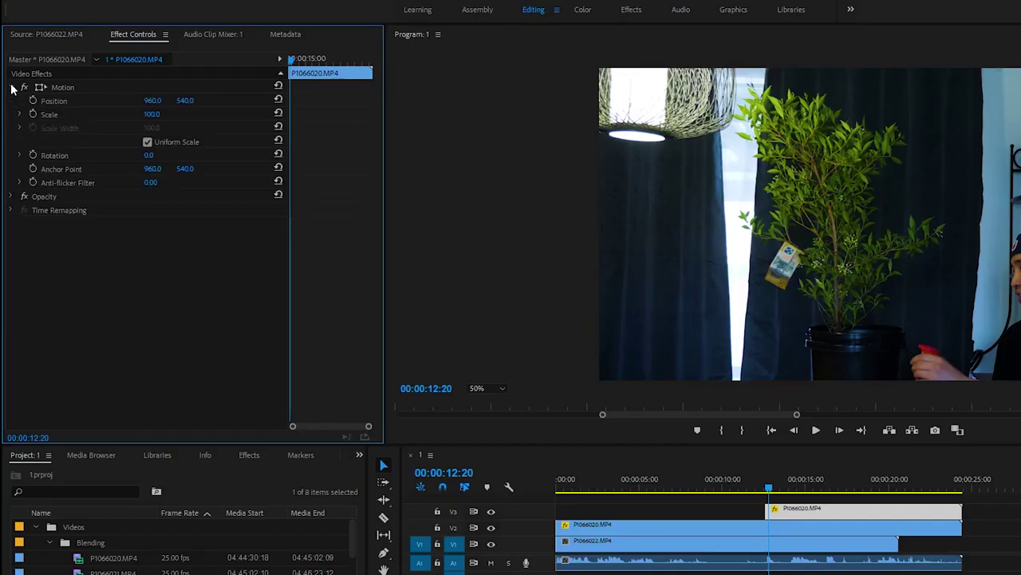
click(72, 171)
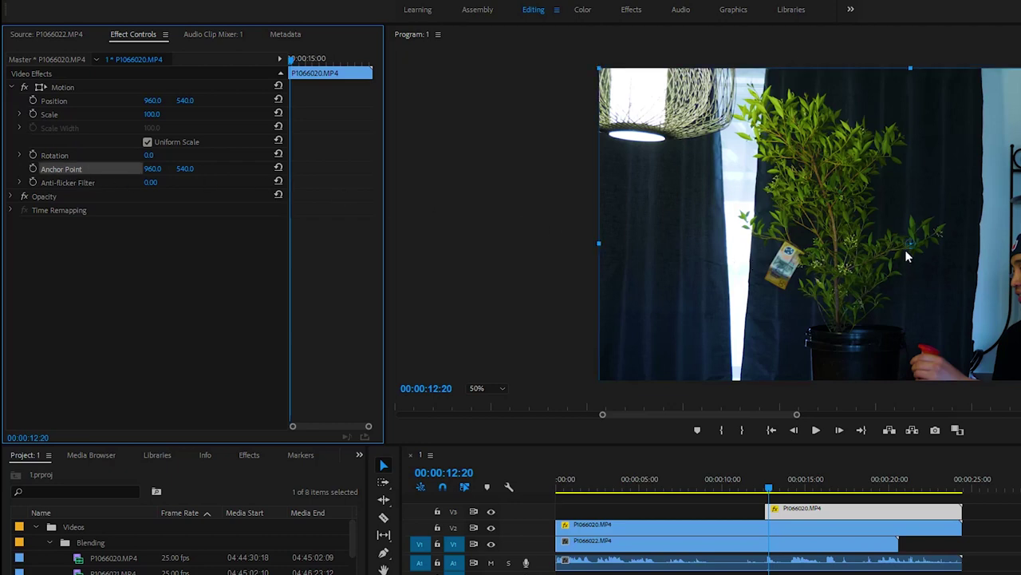
drag(910, 249, 813, 259)
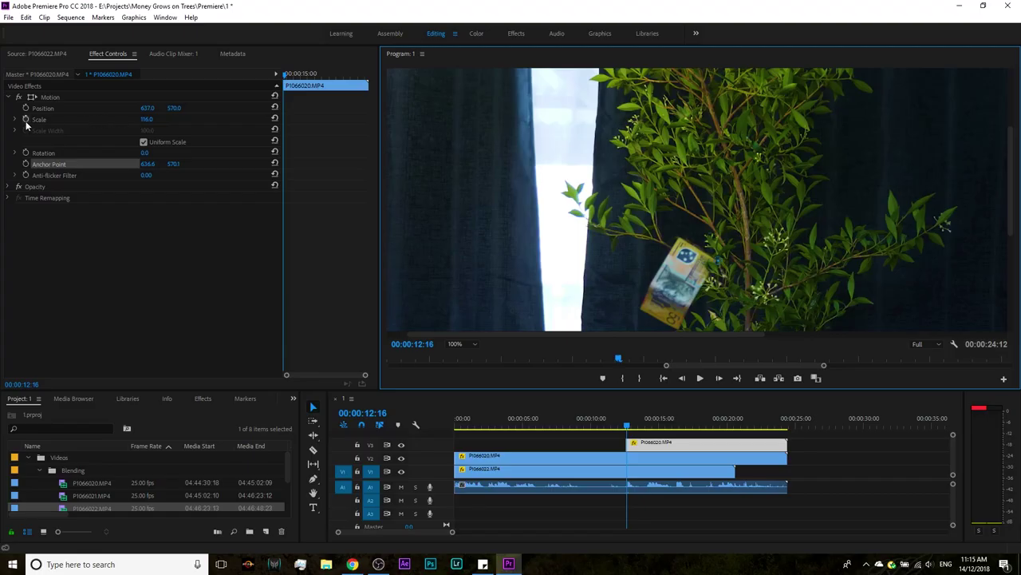
Step: Keyframe the banknote's Scale to grow from 0 to 116, with Ease In on the final keyframe
click(25, 120)
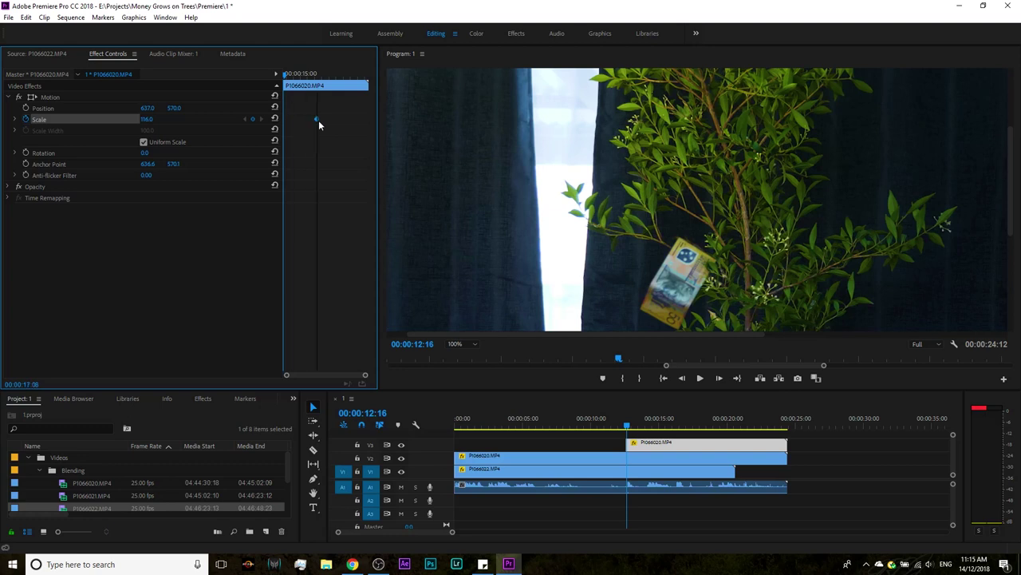
click(163, 118)
text(0)
key(Return)
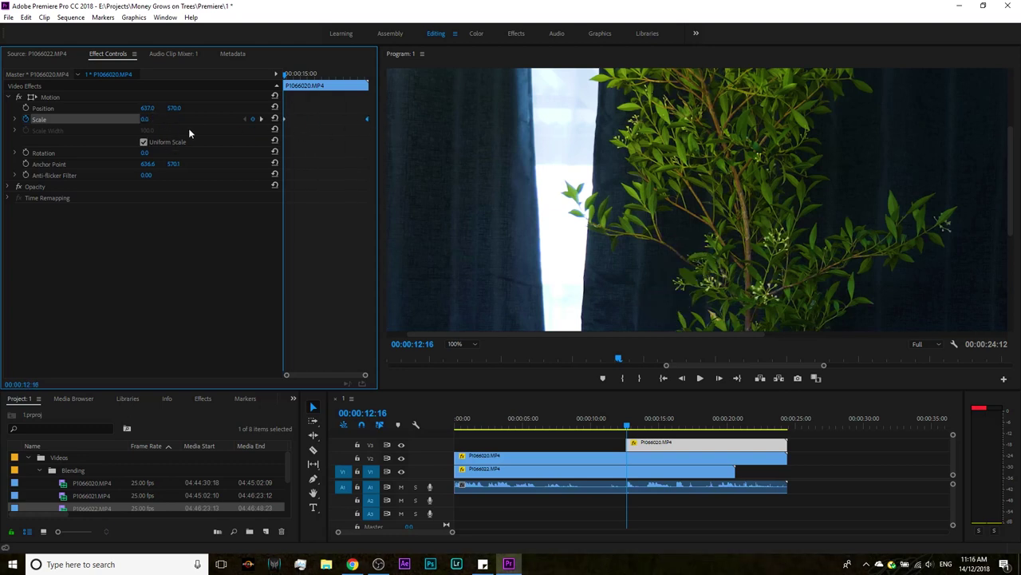
right_click(368, 122)
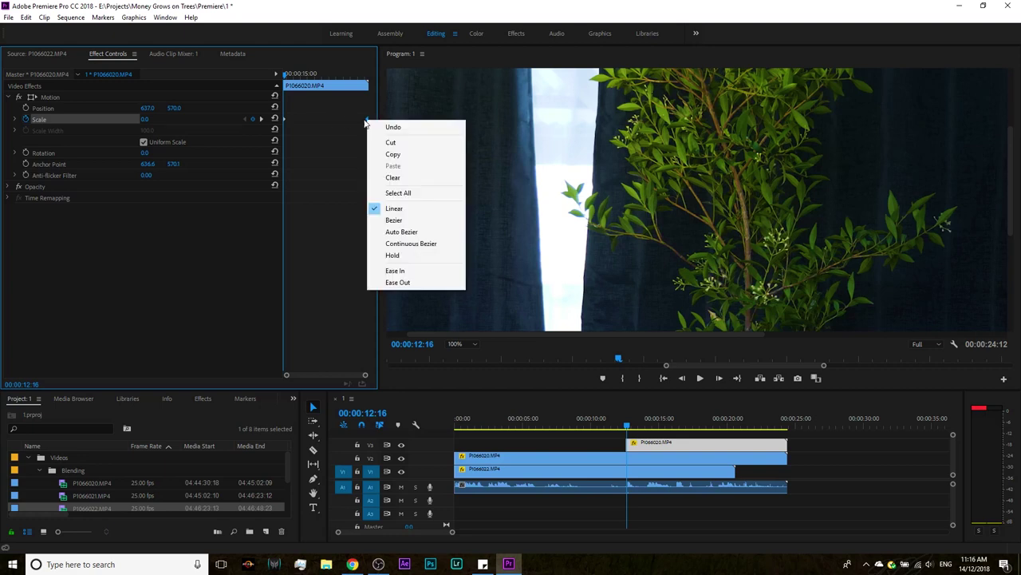
click(397, 271)
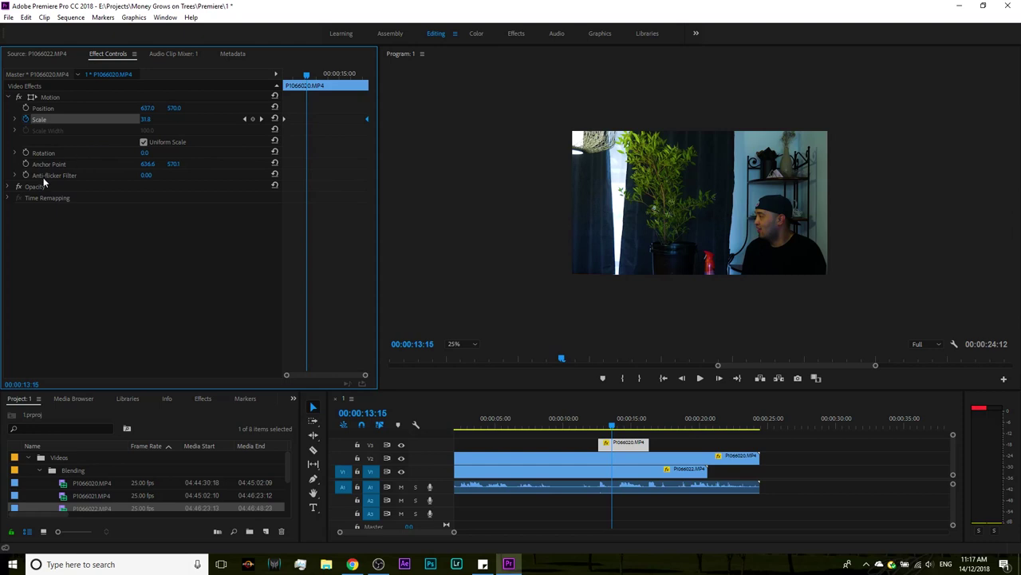
Step: Add a -5° Rotation keyframe, then a 5° keyframe five frames later
click(36, 156)
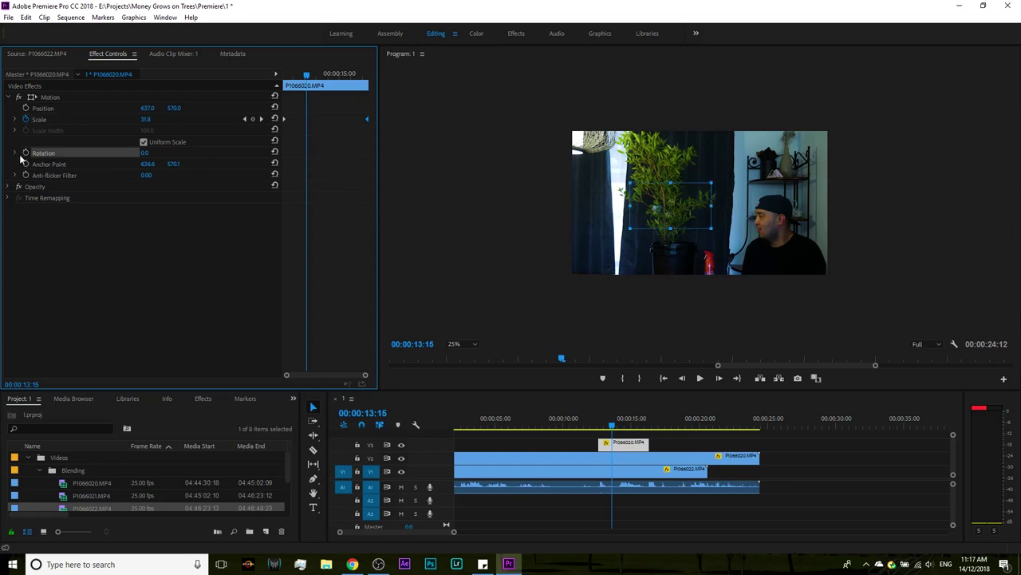
click(145, 152)
text(-5)
key(Return)
click(25, 153)
key(shift+Right)
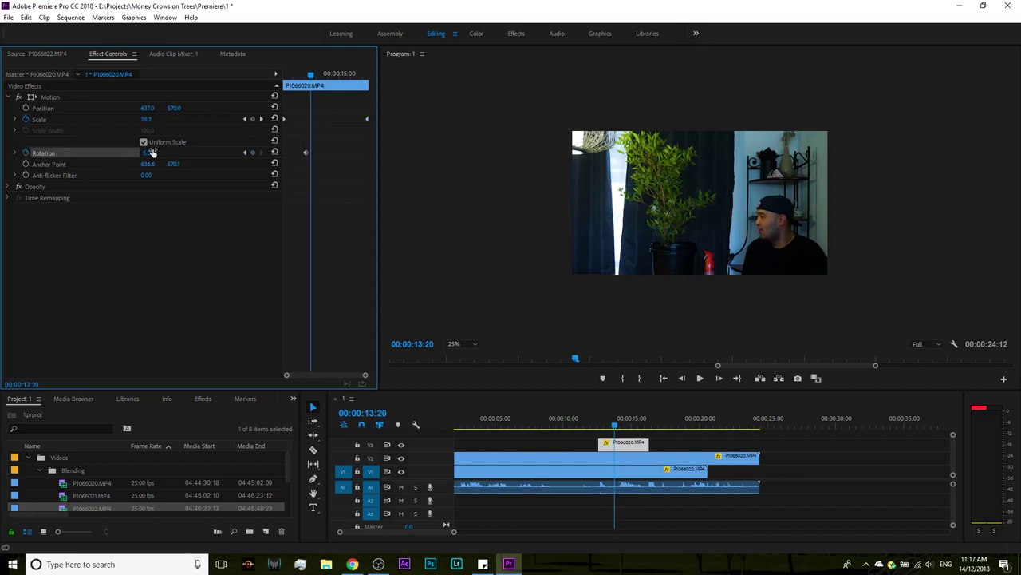
click(157, 150)
key(Return)
Step: Add two more Rotation keyframes, -5° and 5°, each five frames apart
key(shift+Right)
click(157, 152)
text(-5)
key(Return)
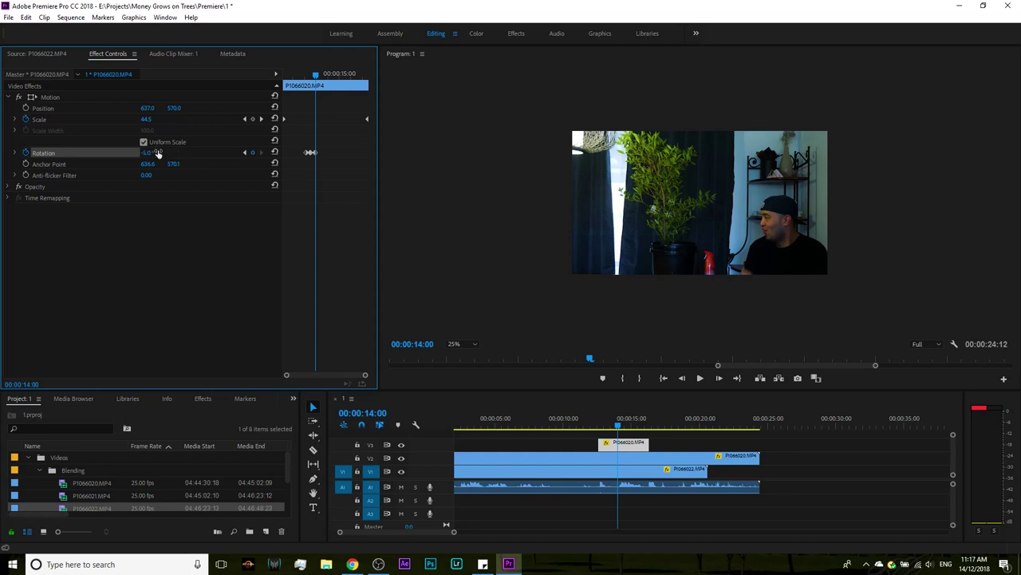
key(shift+Right)
click(157, 152)
text(5)
key(Return)
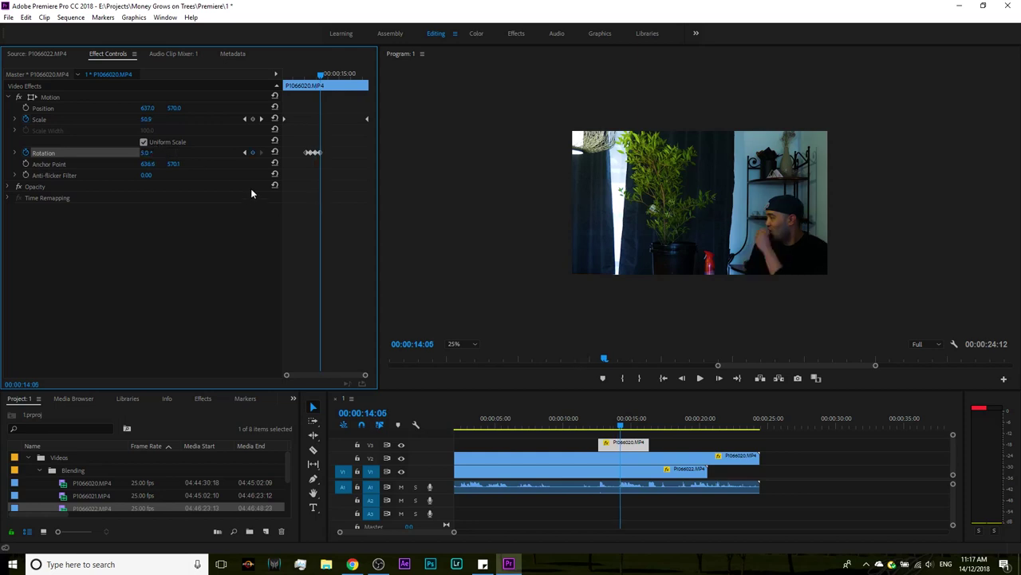
Step: Copy the rotation keyframes and paste them twice further along the clip
drag(296, 144, 327, 165)
right_click(319, 156)
click(363, 190)
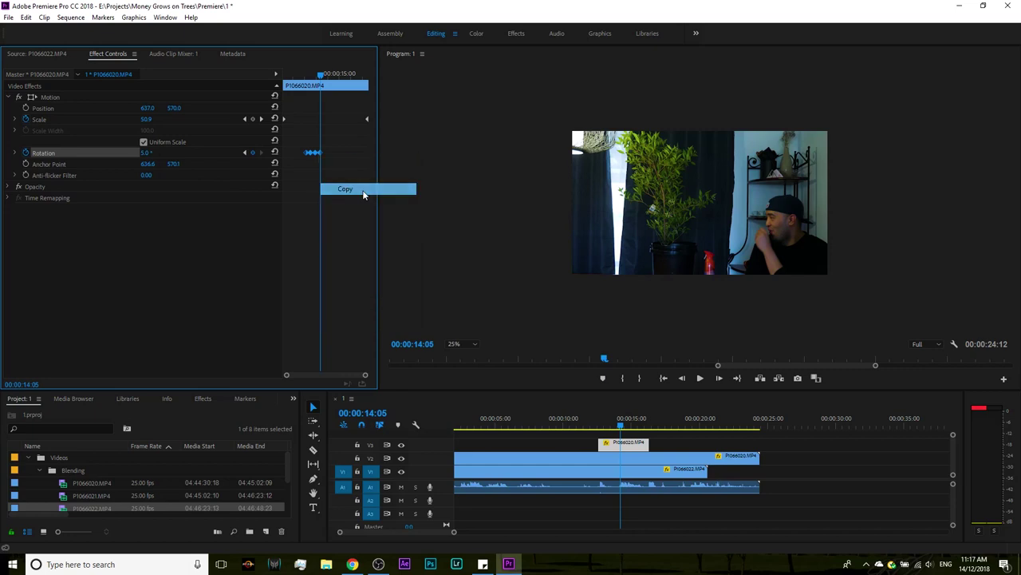
key(shift+Right)
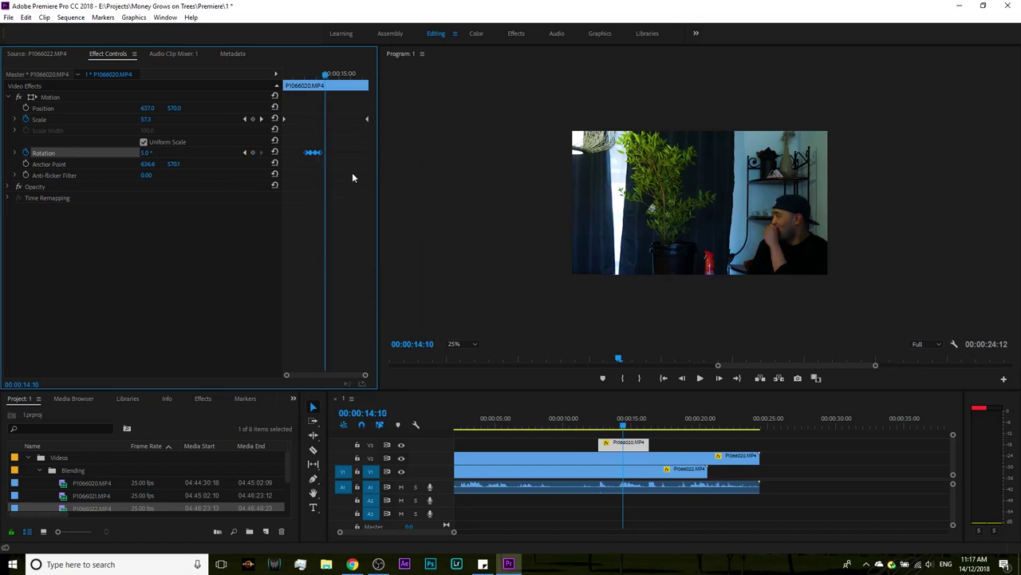
key(ctrl+v)
click(259, 154)
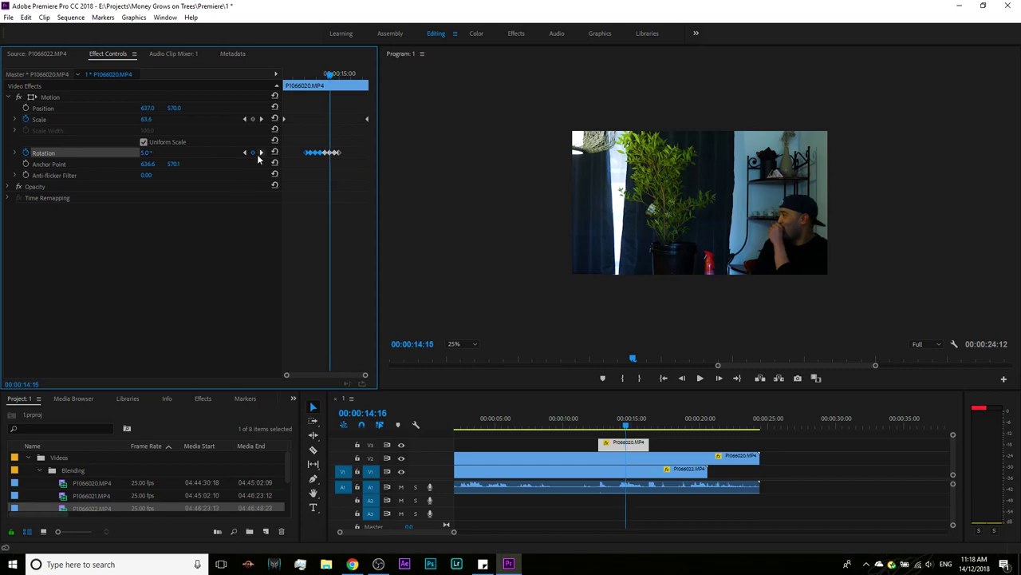
click(259, 153)
click(260, 154)
key(Right)
key(Right)
key(Right)
key(Right)
key(Right)
key(Right)
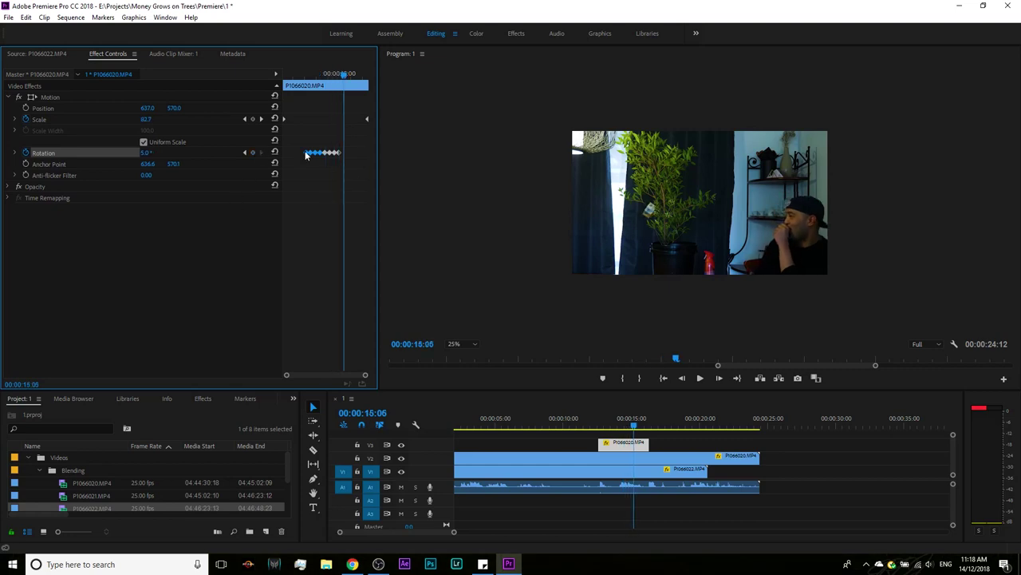
key(ctrl+v)
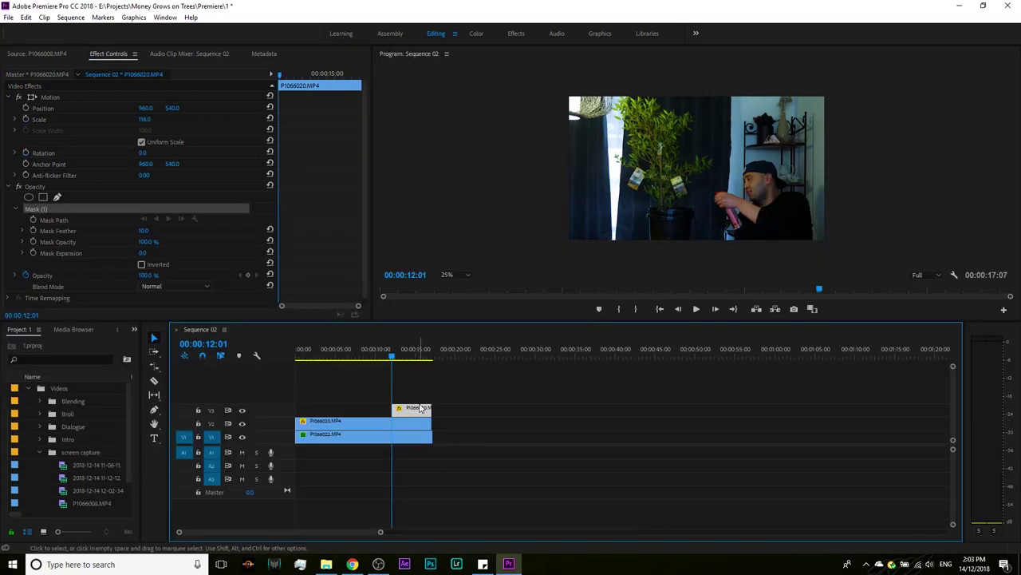
Step: Cut the V3 clip at 00:00:17:03, add a Cross Dissolve, and remove Mask (1) from the later part
drag(423, 408, 421, 384)
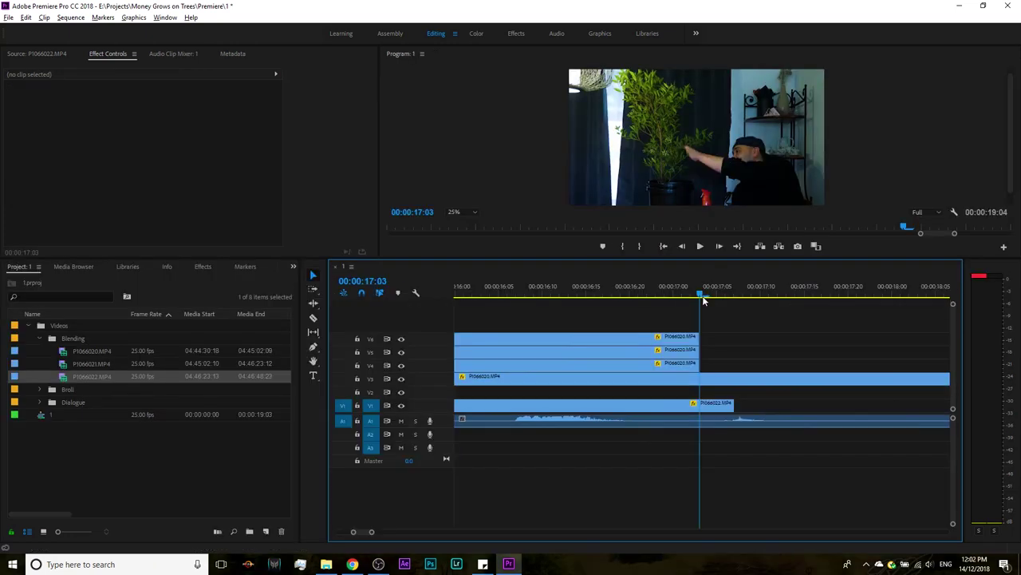
key(c)
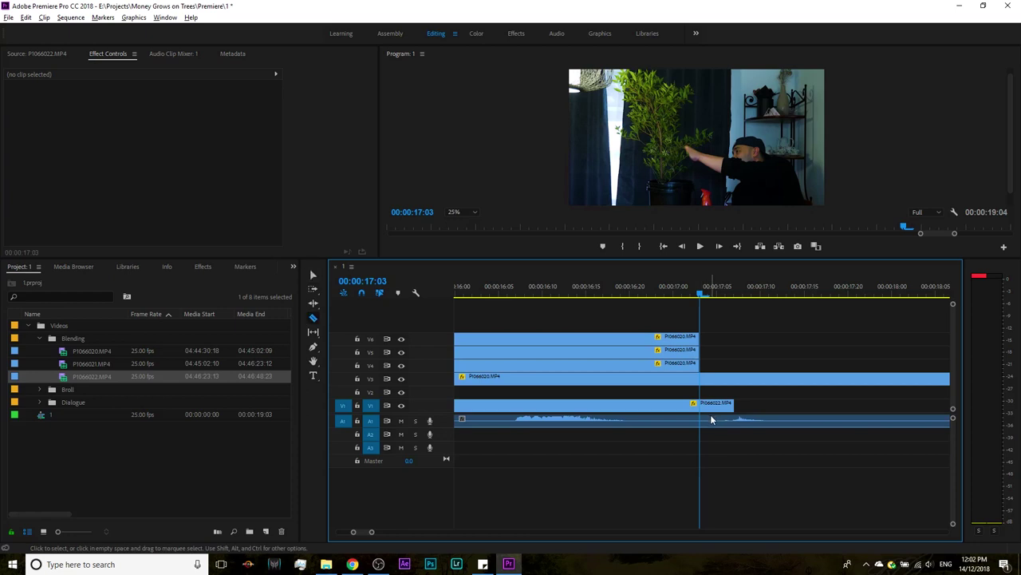
click(702, 378)
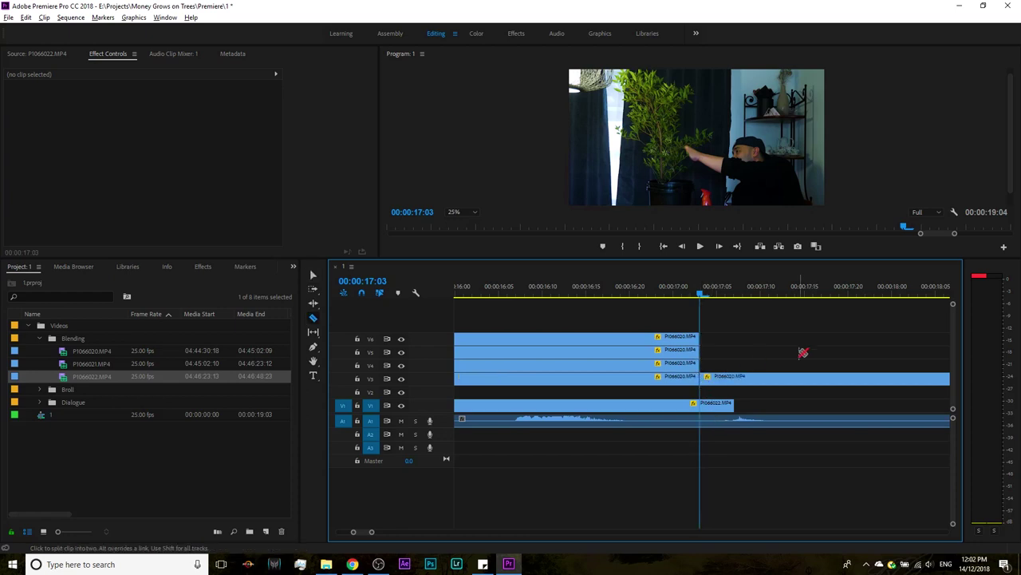
key(v)
scroll(735, 398, down, 1)
key(ctrl+d)
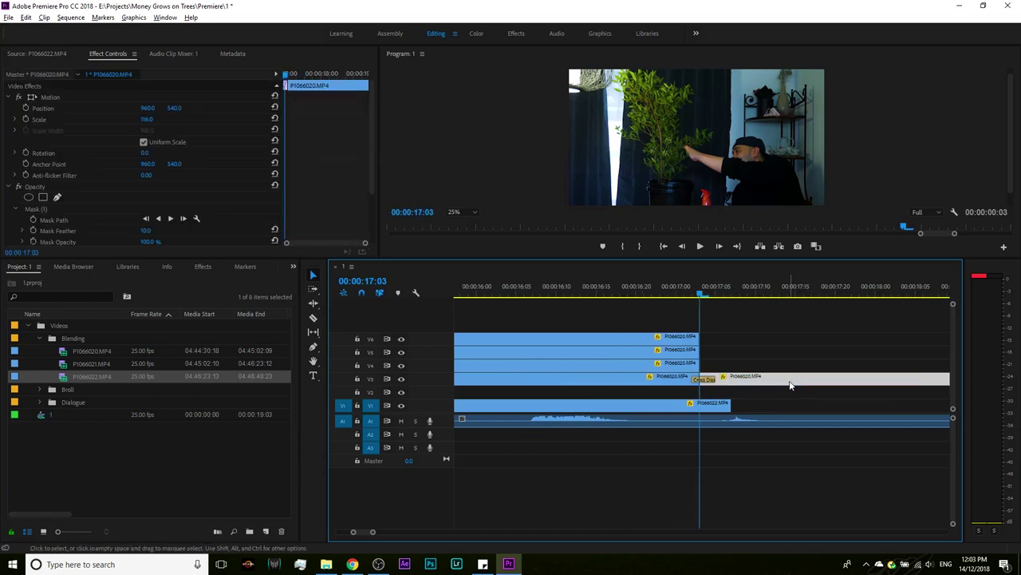
scroll(229, 192, down, 2)
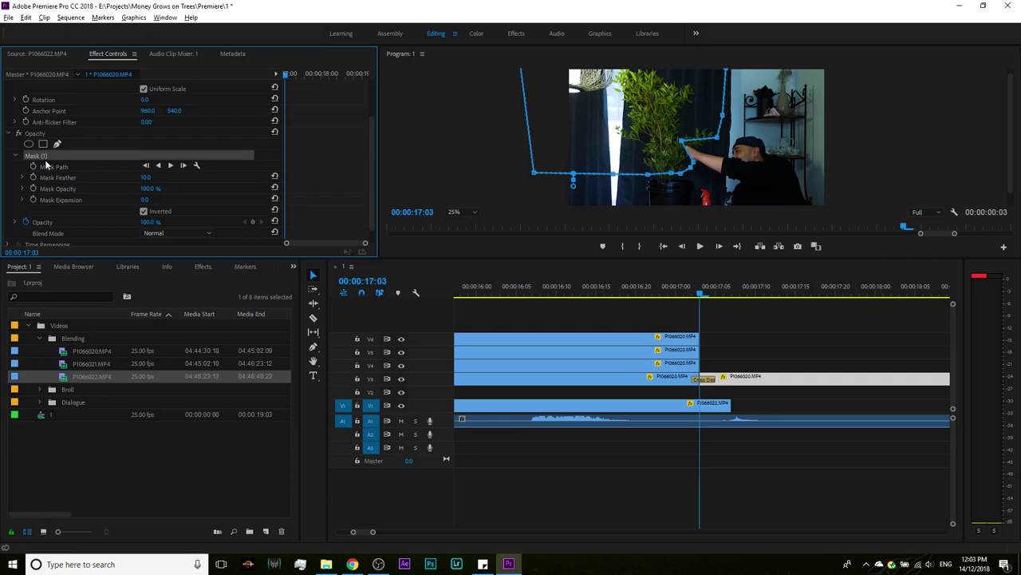
key(Delete)
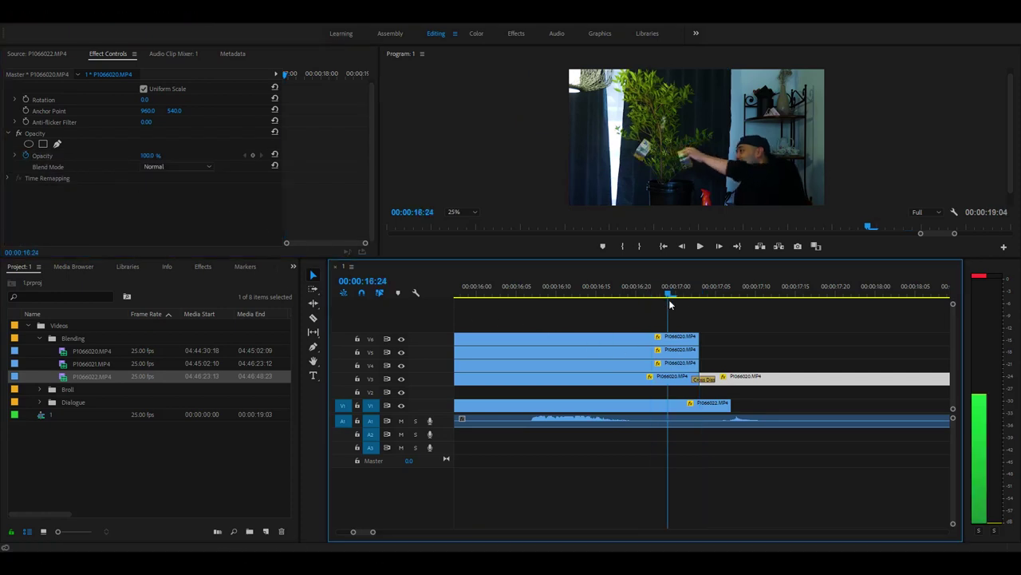